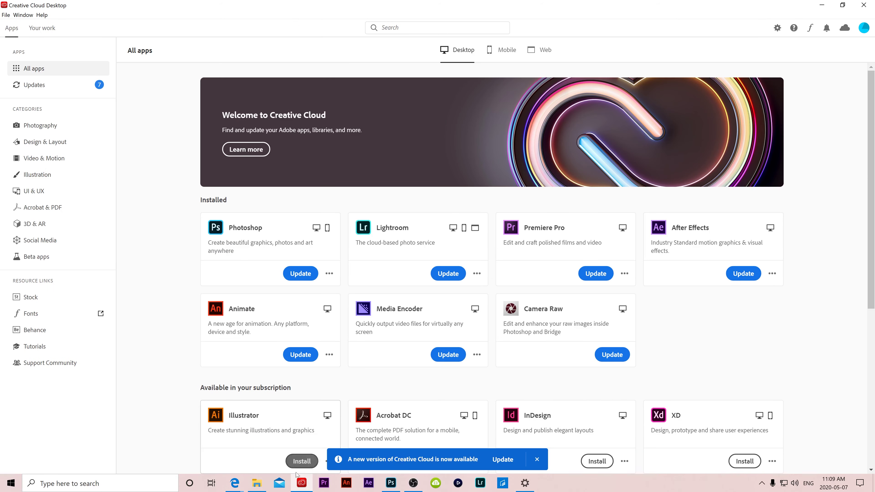
- Switch to the Creative Cloud web page in Edge and open its All your apps page
mouse_move(235, 482)
click(279, 446)
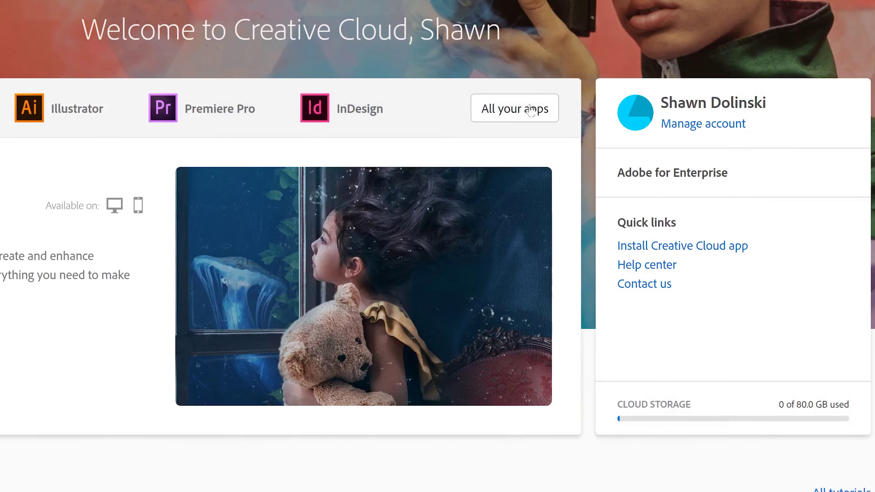
click(511, 114)
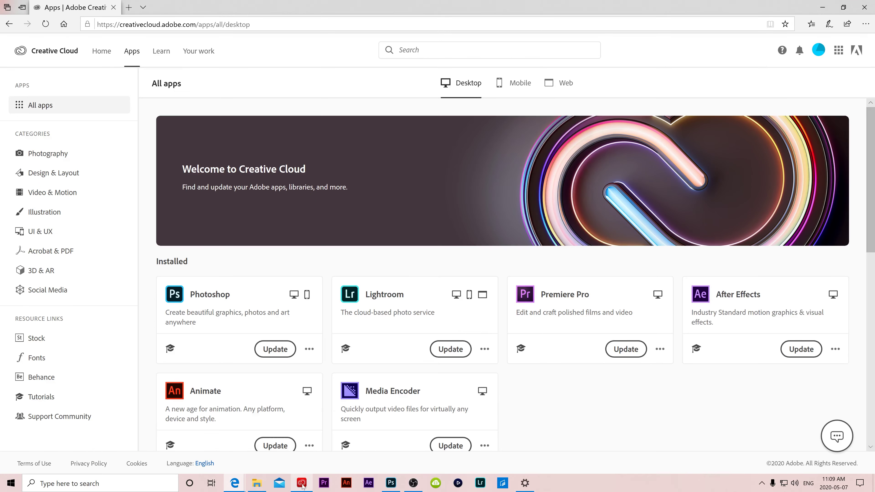
- Return to Creative Cloud Desktop, open Adobe Fonts and dismiss its welcome message
click(302, 412)
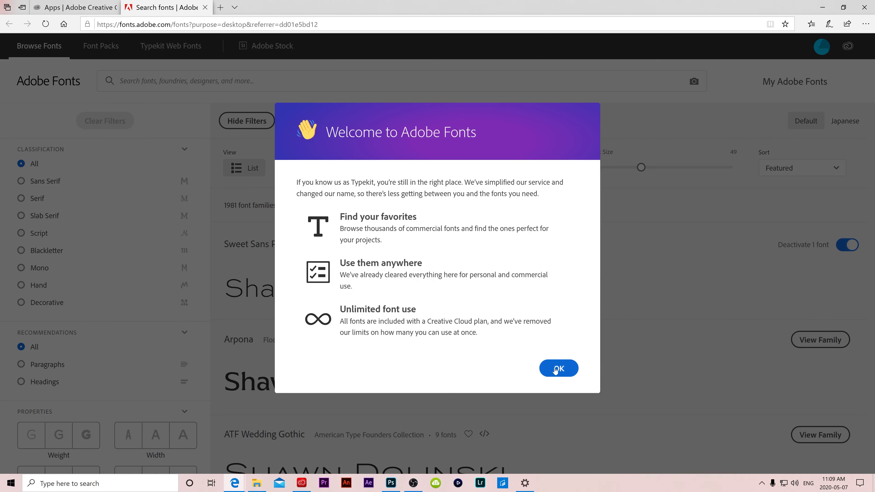
click(555, 369)
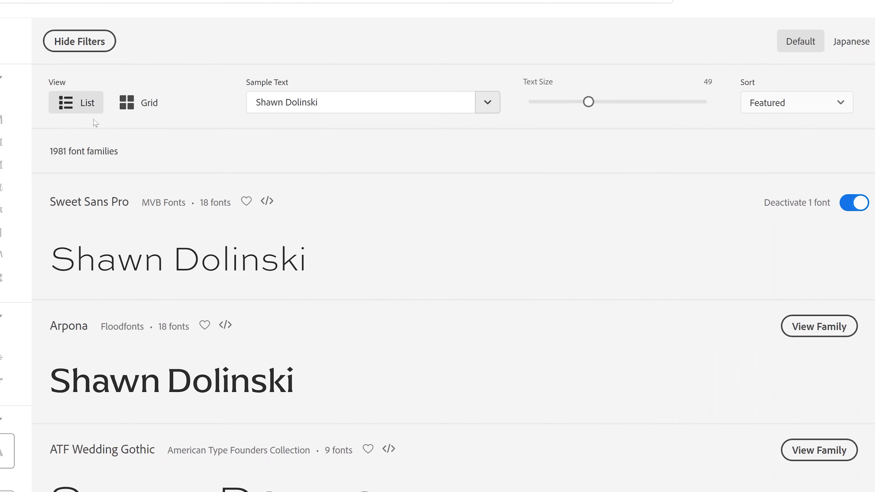
- Show Adobe Fonts as a grid previewing 'The quick brown fox jumps over the lazy dog'
scroll(473, 233, down, 5)
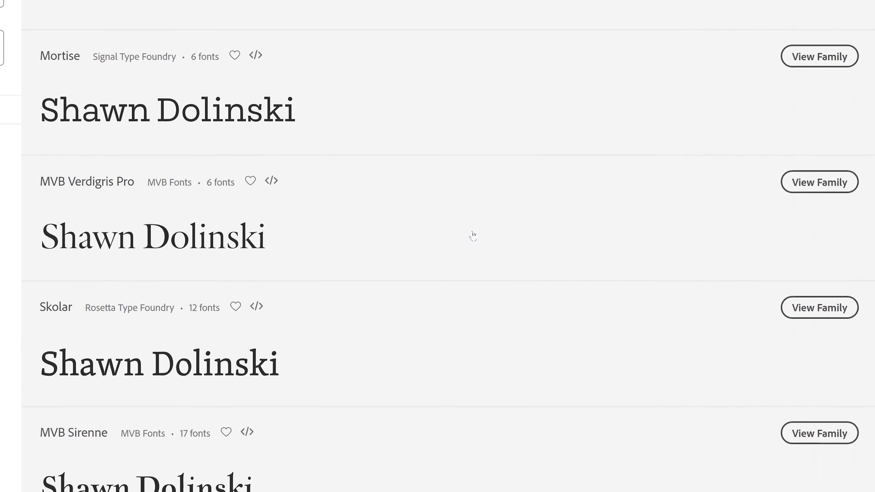
scroll(414, 229, up, 10)
click(118, 99)
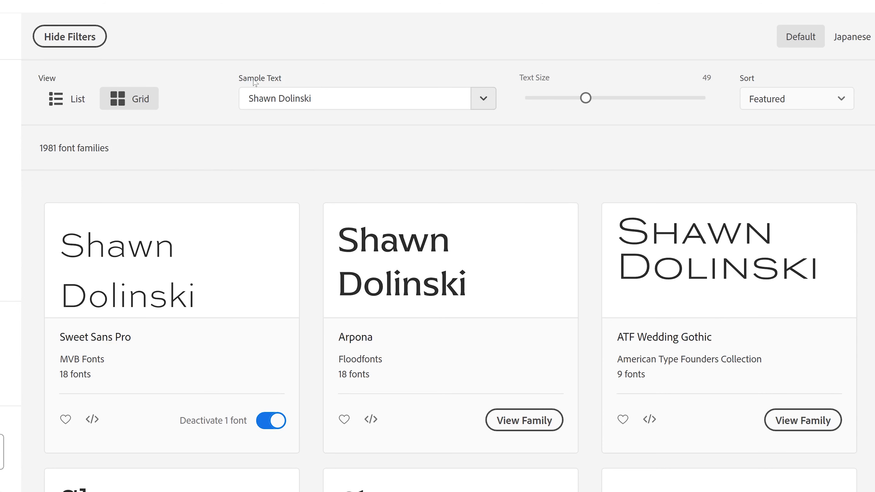
click(483, 100)
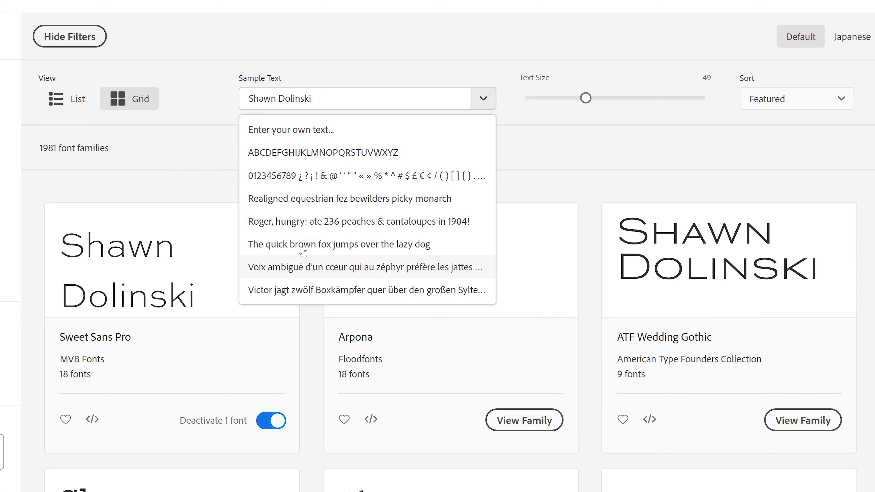
click(329, 245)
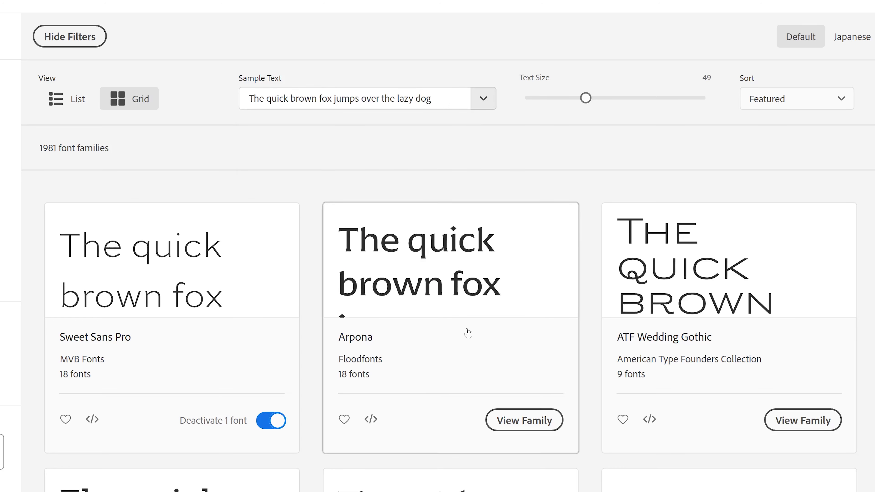
scroll(467, 333, down, 10)
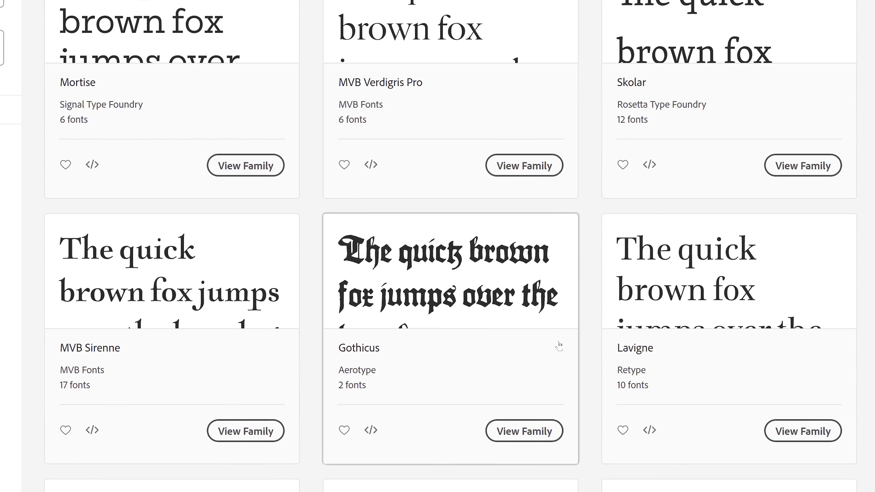
scroll(464, 301, up, 15)
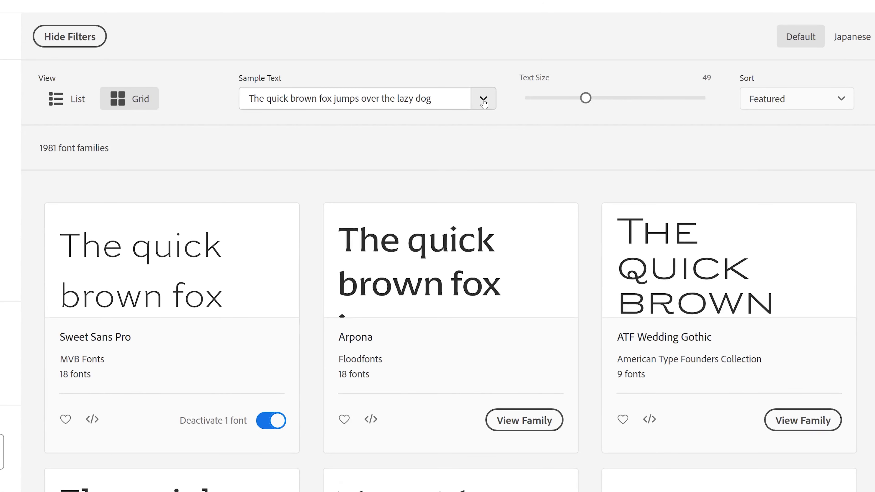
click(483, 99)
- Enter a custom person's name as sample text and set the preview size to 47
click(321, 129)
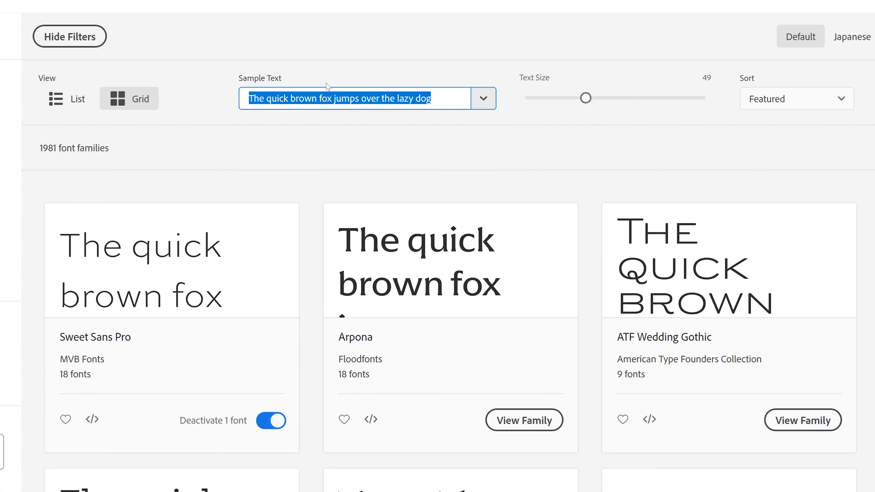
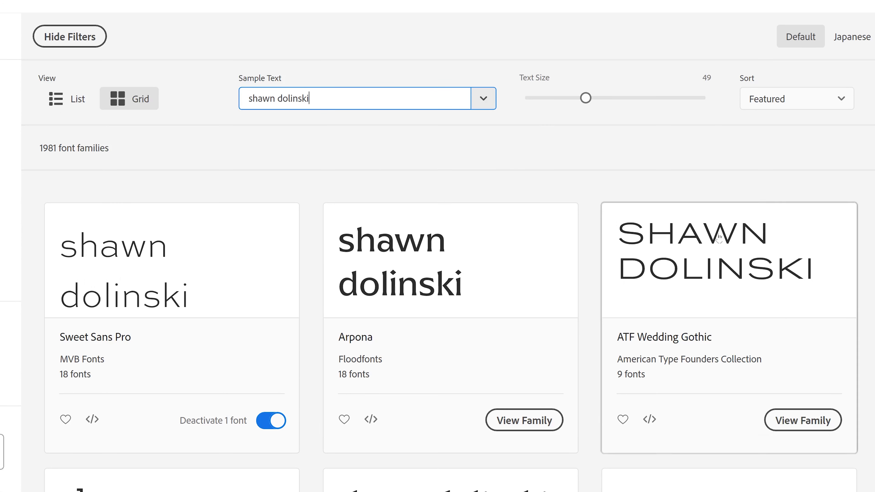
scroll(461, 194, down, 8)
scroll(462, 193, up, 8)
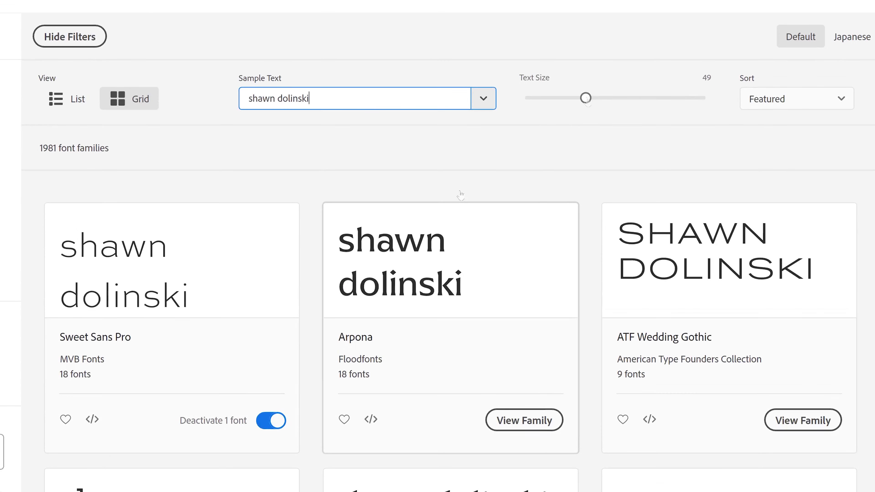
mouse_move(584, 104)
mouse_down()
mouse_move(639, 104)
mouse_move(544, 107)
mouse_move(596, 104)
mouse_move(582, 104)
mouse_up()
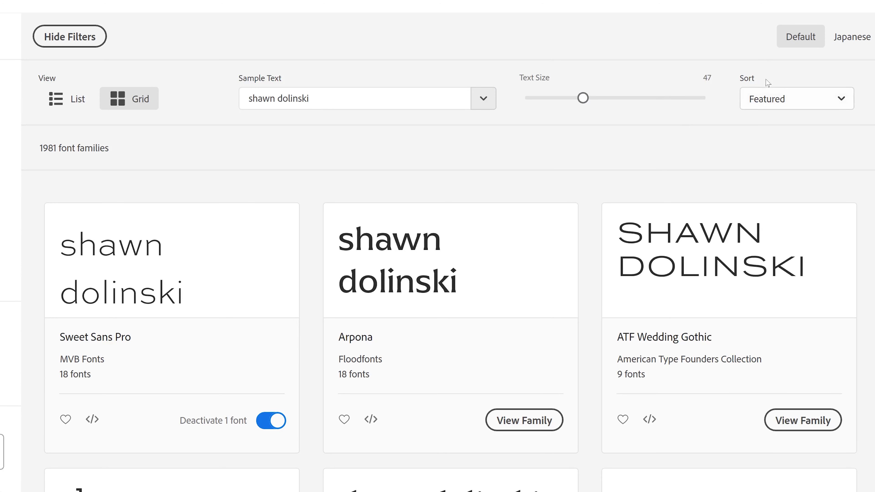
- Try sorting fonts by Name and Newest, then return to Featured ordering
click(841, 103)
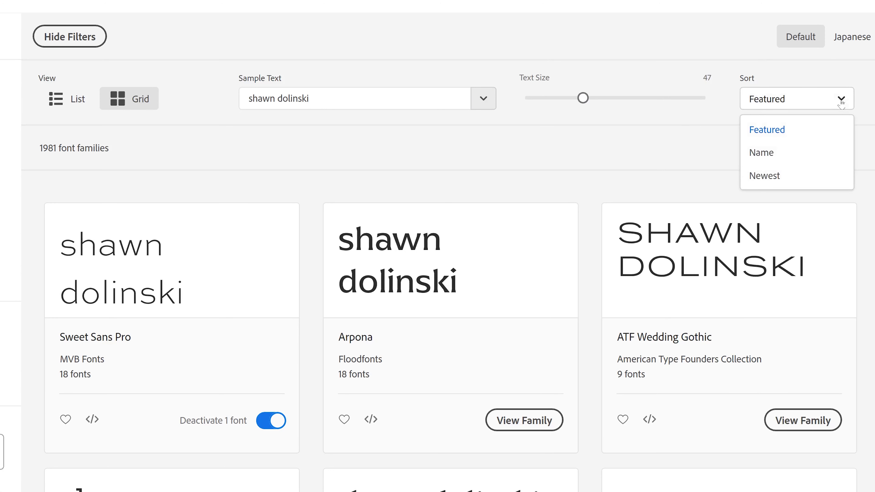
click(767, 153)
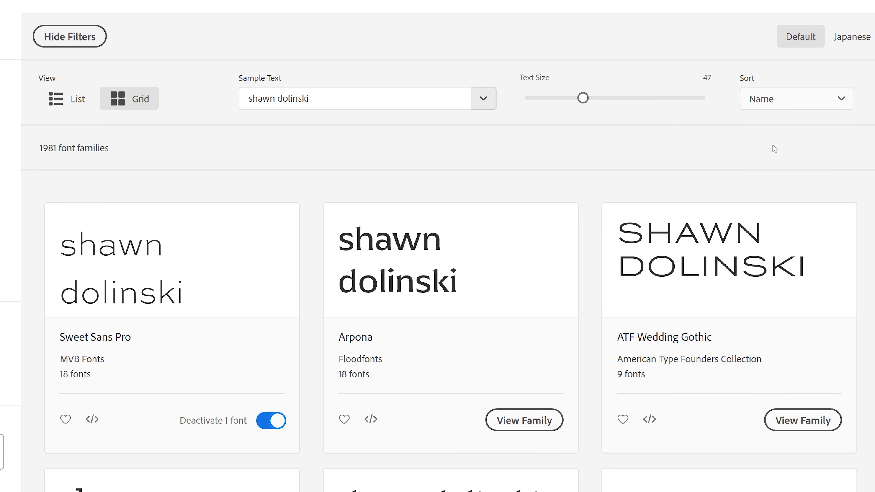
click(841, 102)
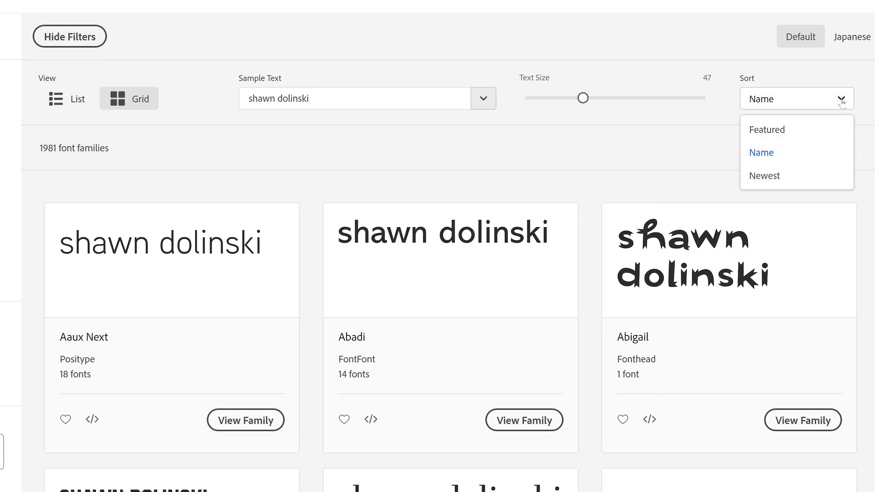
click(786, 175)
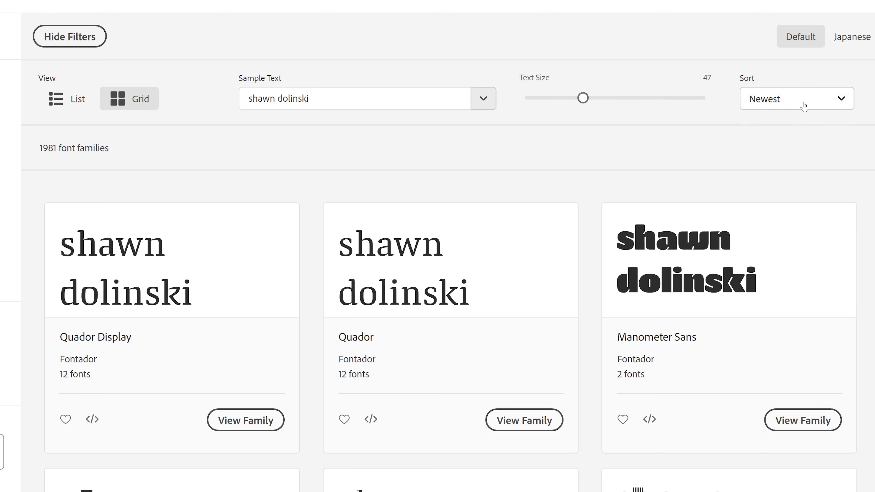
click(842, 104)
click(791, 128)
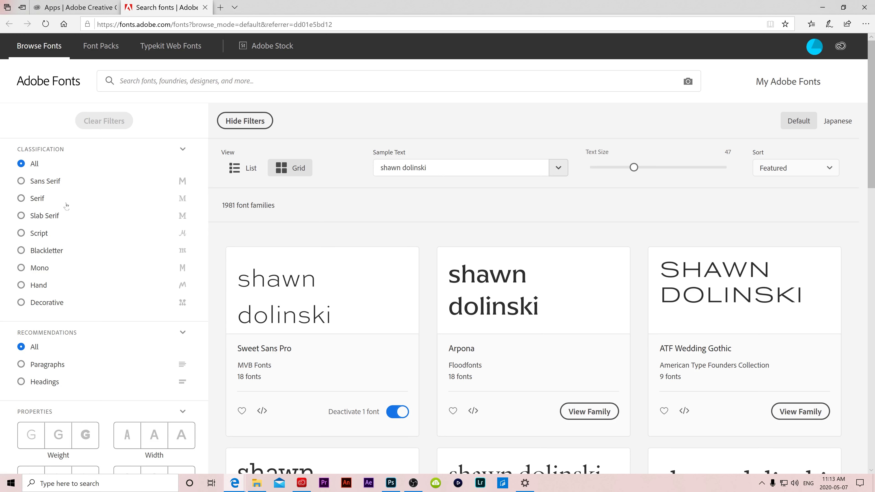
- Filter the font list to Mono families with the heaviest weight
click(21, 268)
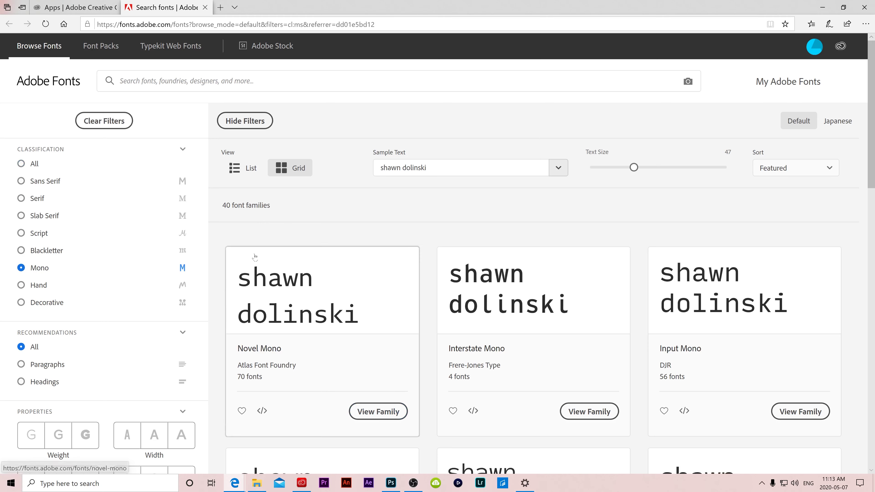
scroll(438, 235, down, 10)
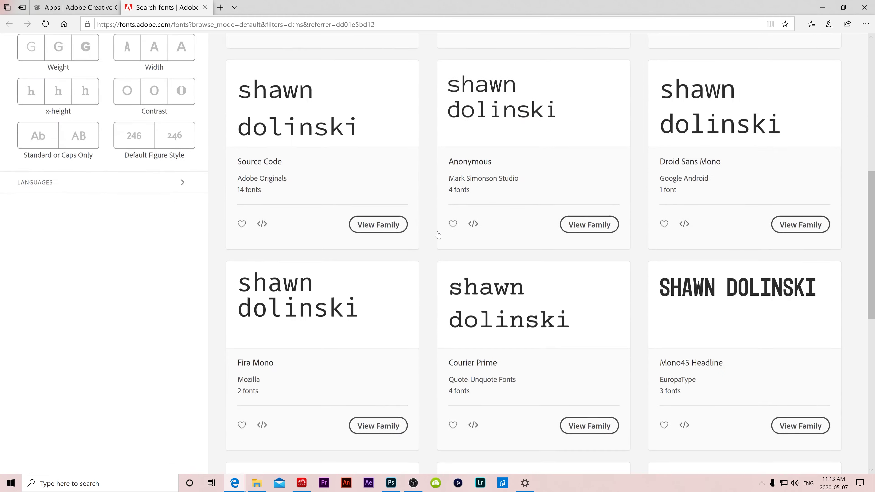
scroll(438, 234, up, 5)
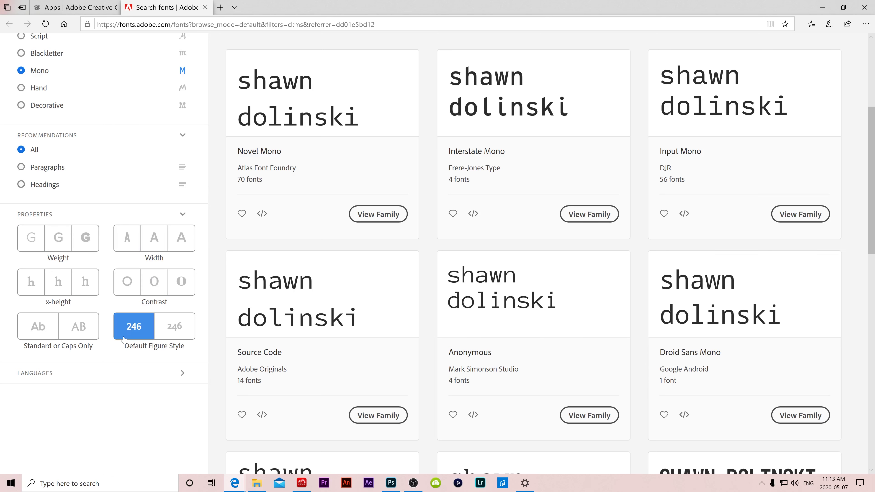
click(86, 237)
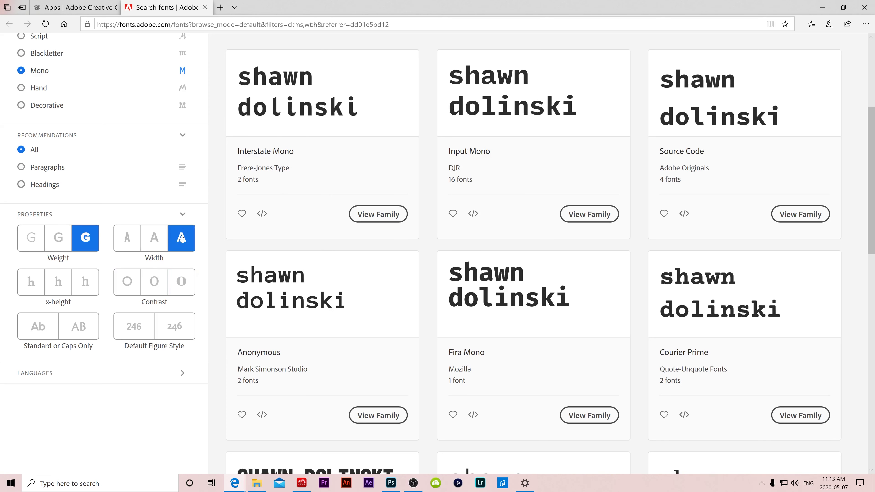
- Add the narrow width and Caps Only filters, leaving only Mono45 Headline
click(127, 239)
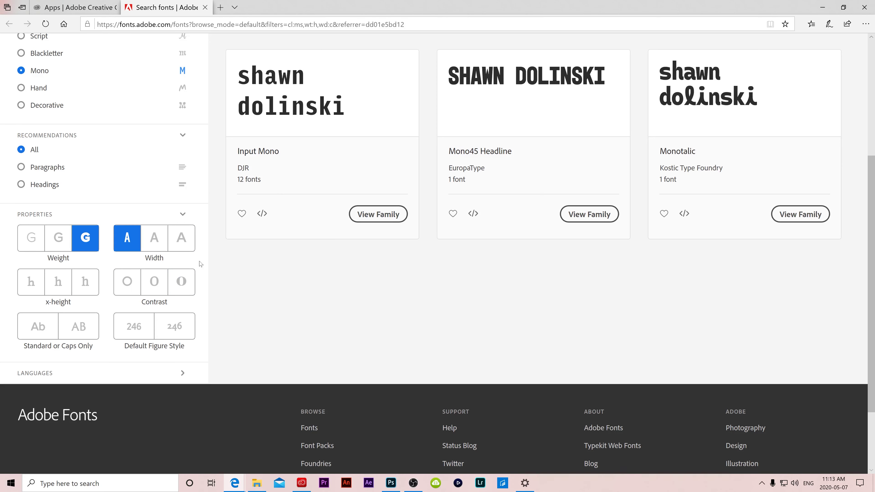
scroll(249, 274, up, 4)
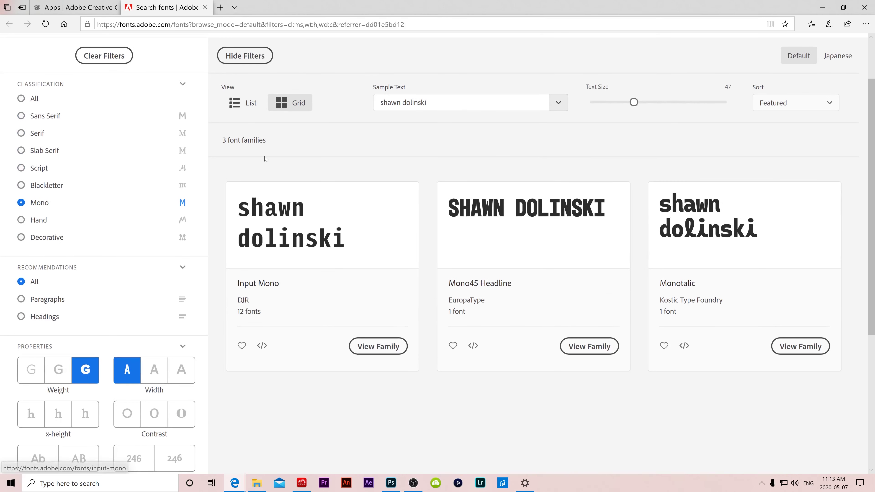
scroll(324, 277, down, 4)
scroll(324, 278, down, 1)
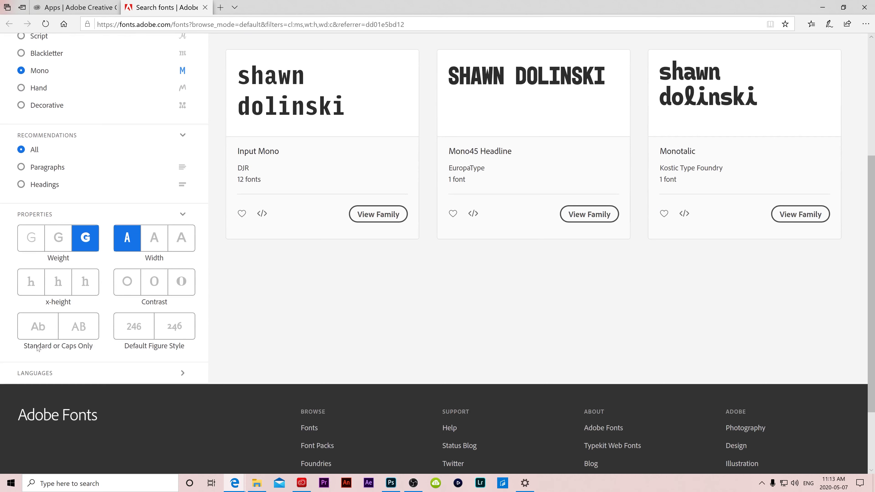
click(40, 338)
click(80, 331)
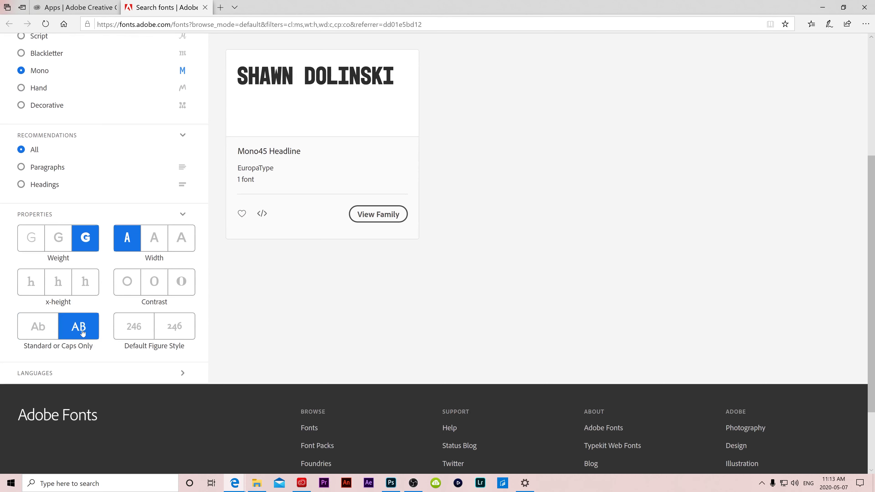
scroll(373, 326, up, 4)
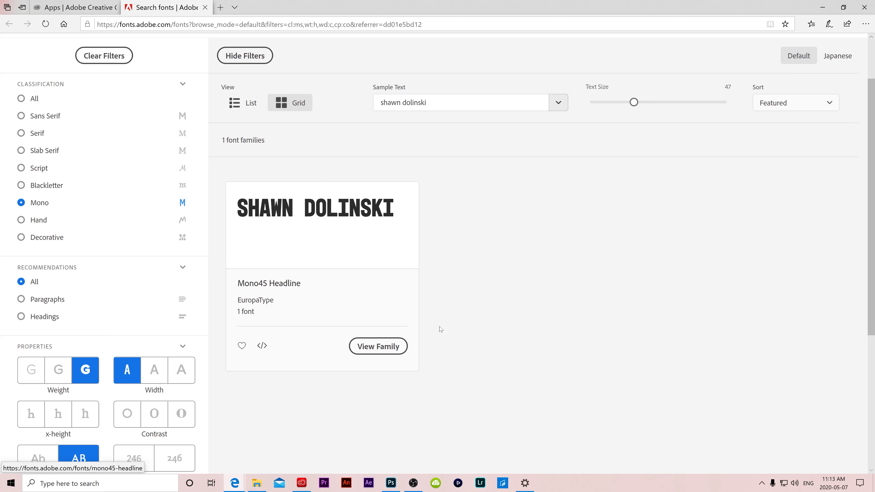
scroll(482, 327, up, 1)
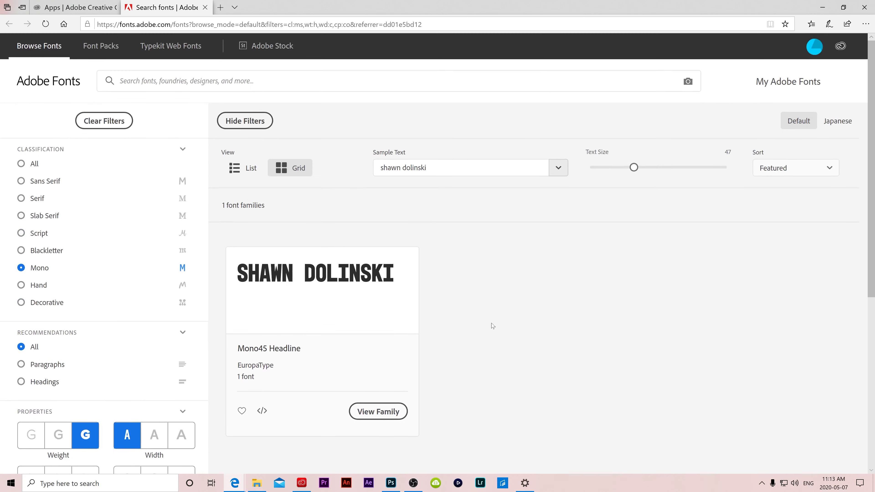
- View the Mono45 Headline family and switch on Activate font for Mono45 Headline Bold
scroll(492, 324, down, 1)
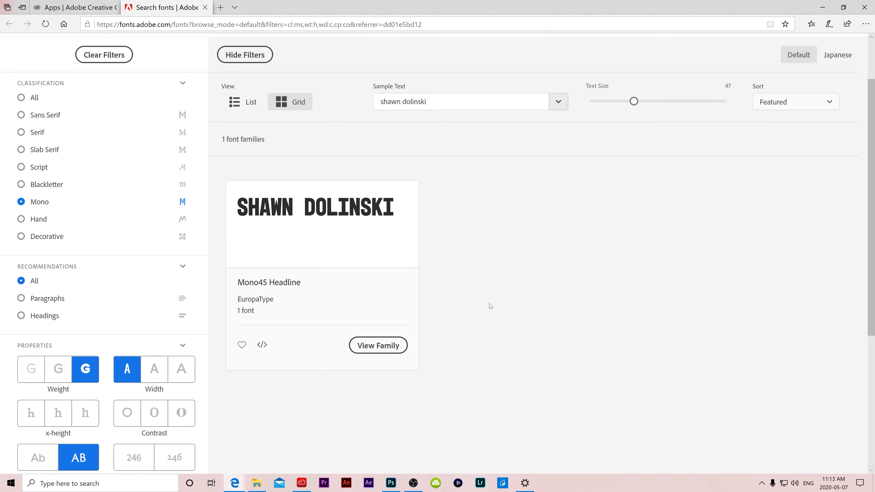
click(376, 346)
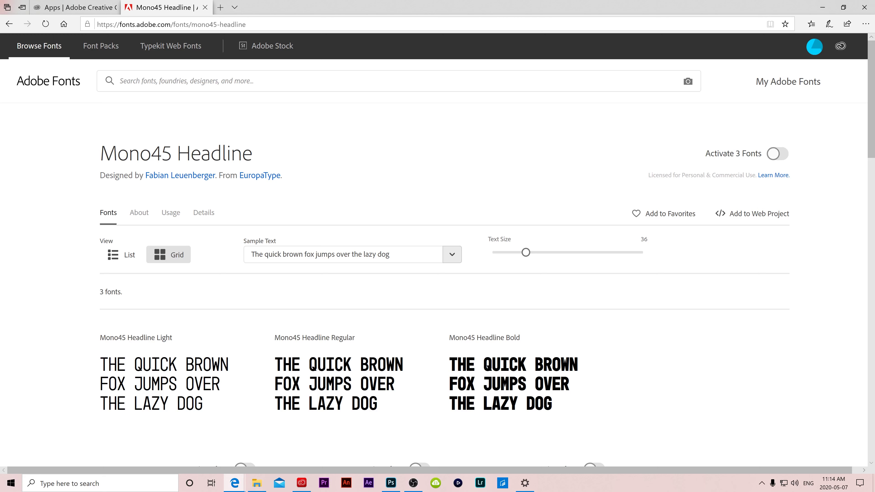
scroll(326, 145, down, 2)
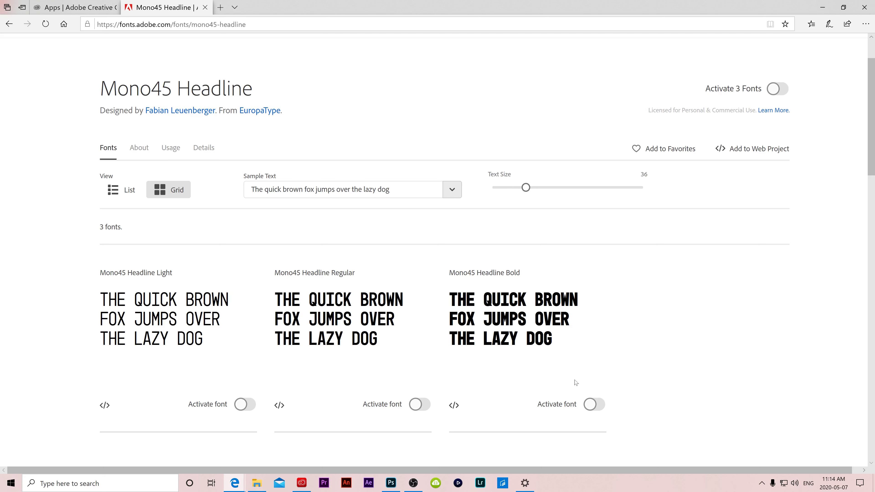
click(599, 406)
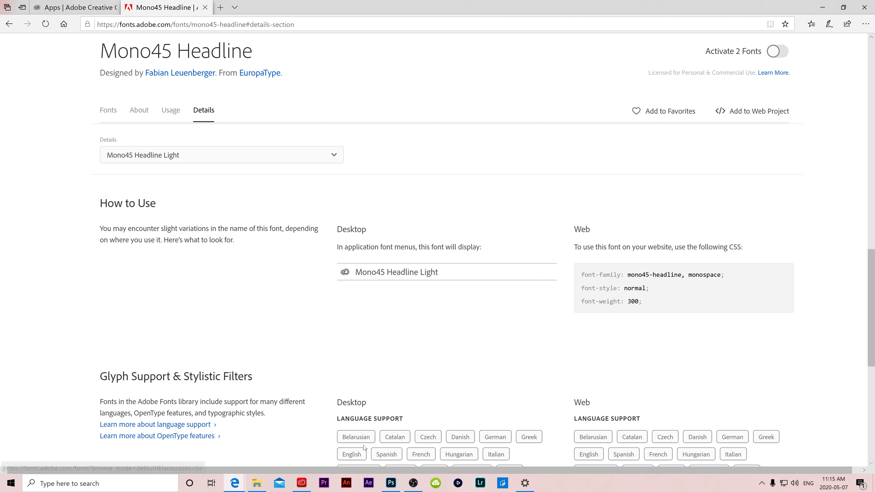
- Set the 'test text' layer to Mono45 Headline in Bold style from the options bar
mouse_move(391, 485)
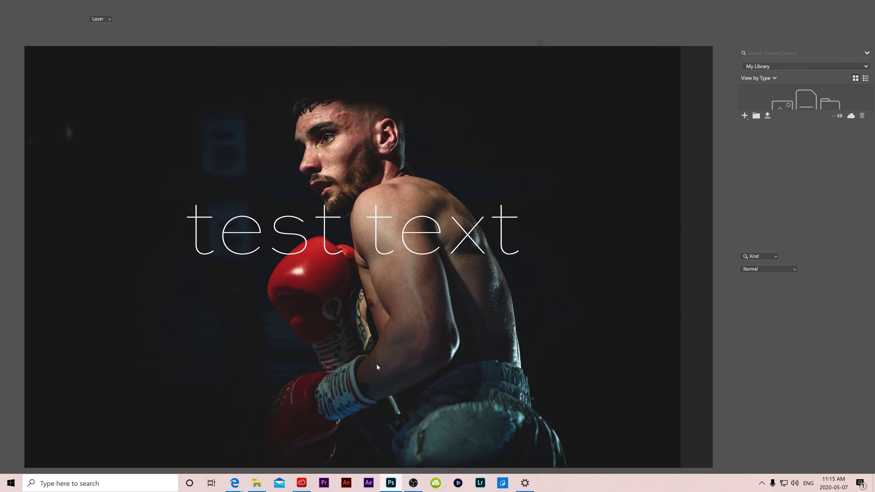
key(ctrl+plus)
key(ctrl+plus)
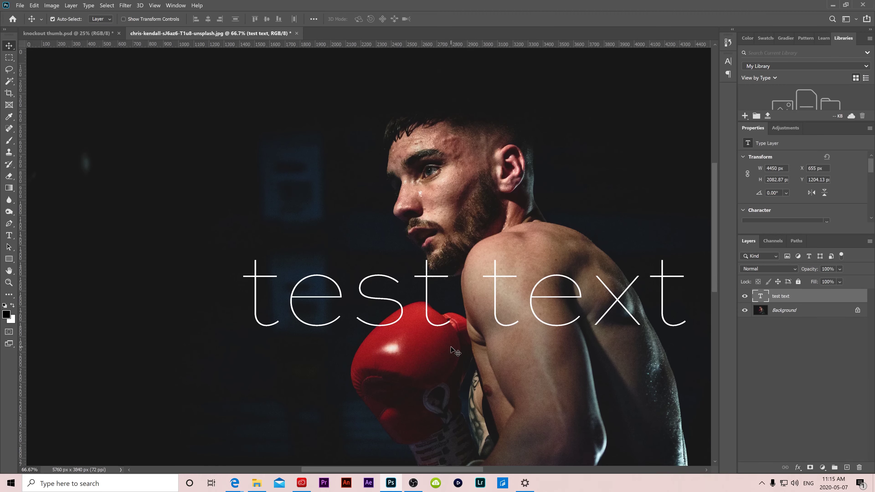
key(ctrl+minus)
key(ctrl+minus)
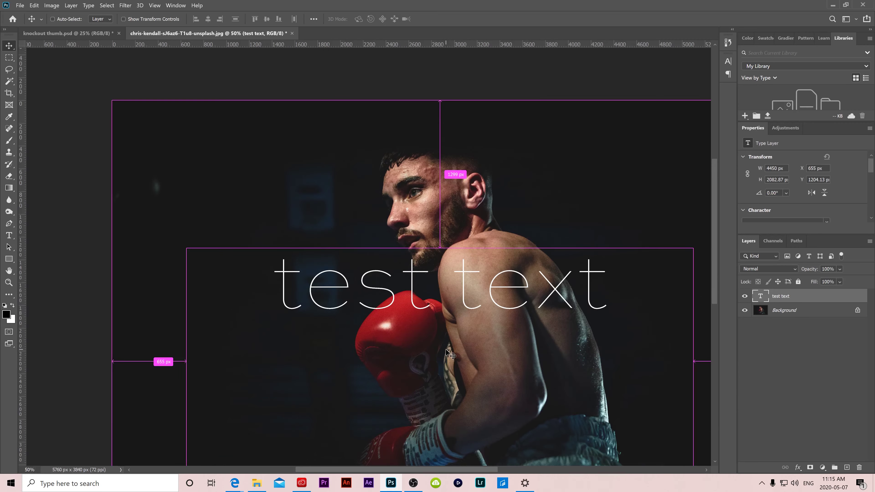
double_click(760, 296)
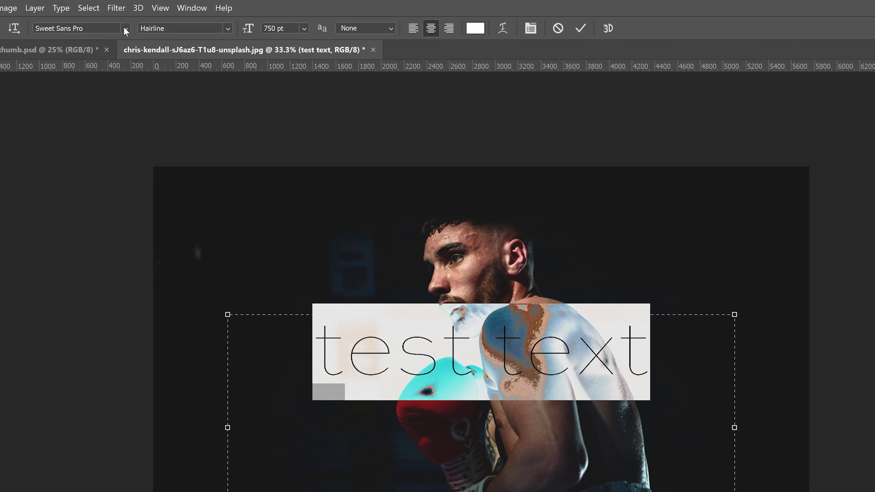
click(125, 29)
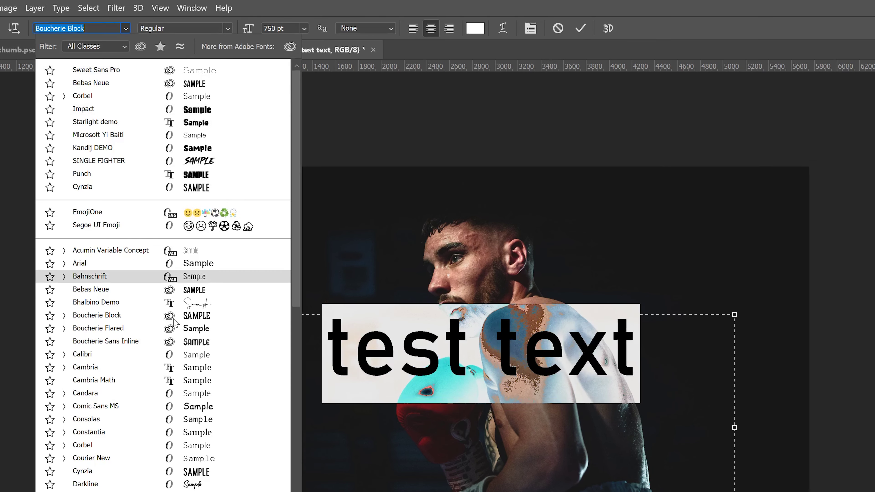
scroll(155, 345, down, 8)
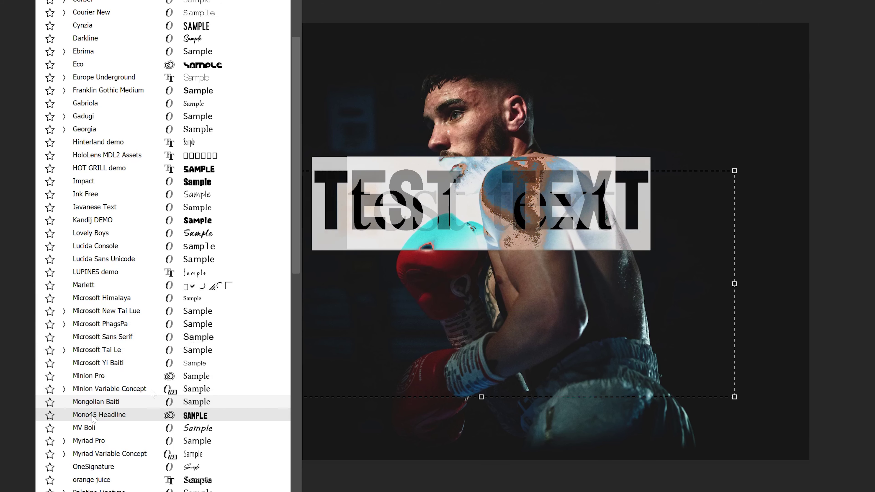
click(195, 416)
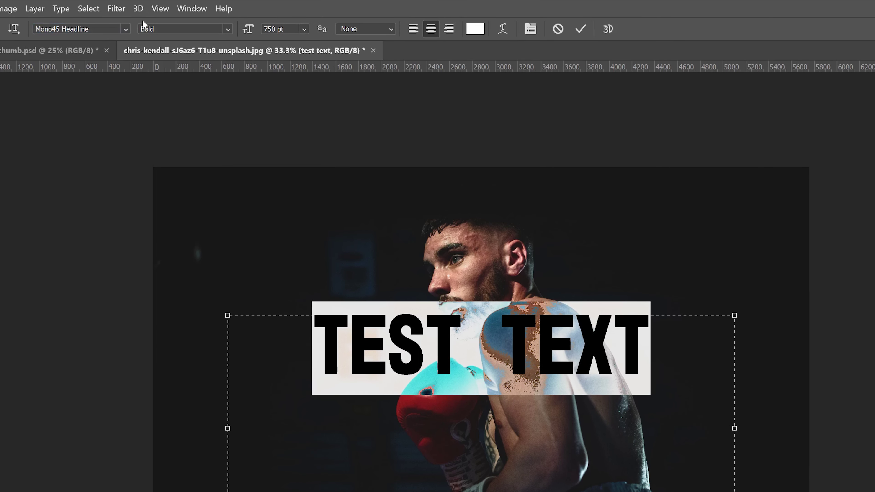
click(228, 29)
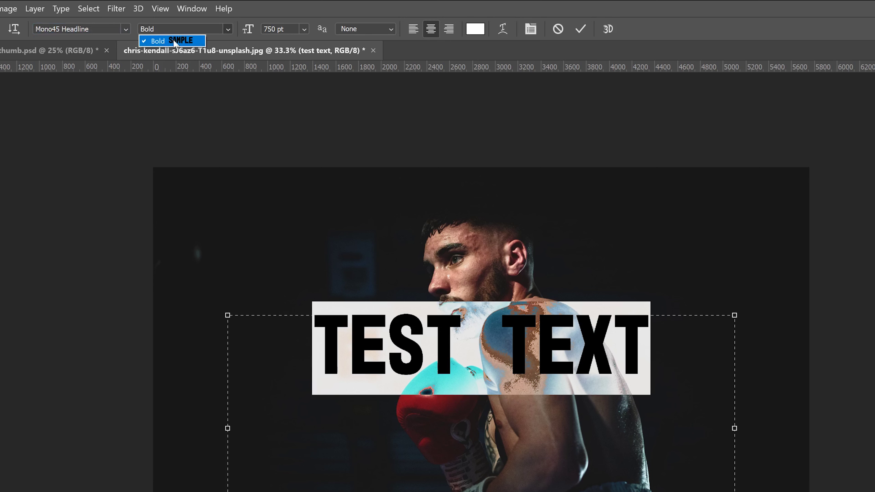
click(257, 10)
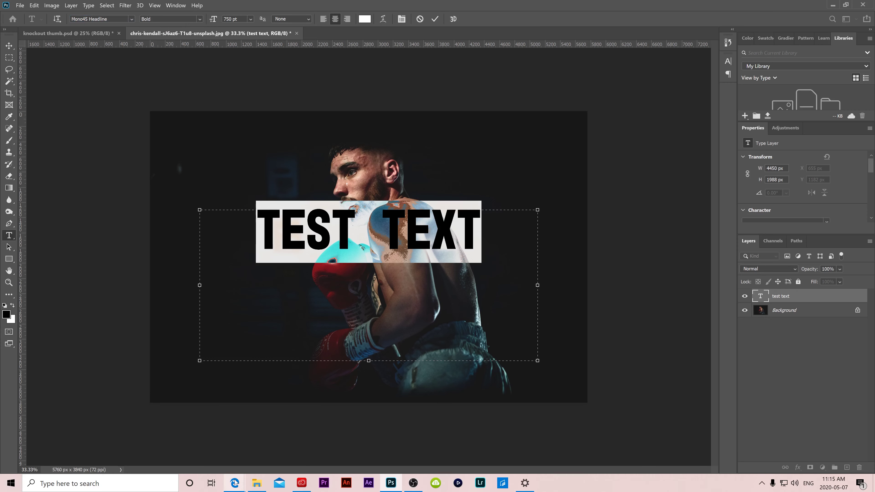
- Turn on Activate 2 Fonts on the Mono45 Headline page in Edge
mouse_move(235, 483)
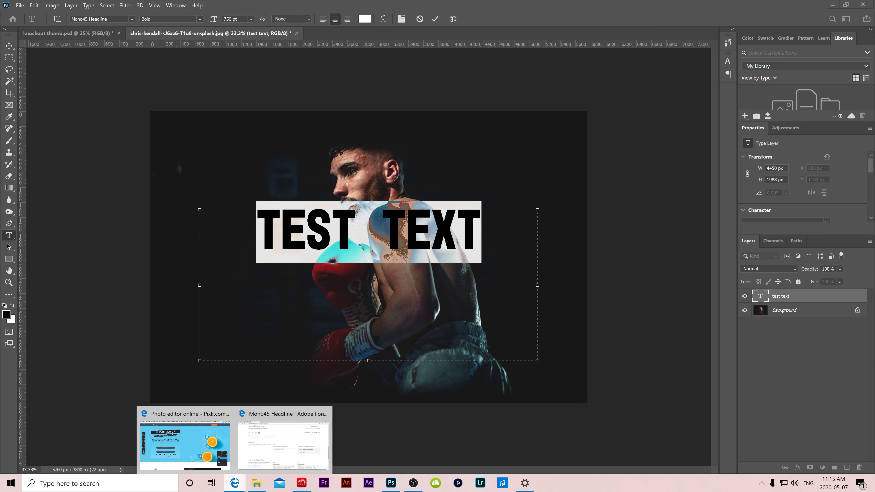
click(254, 448)
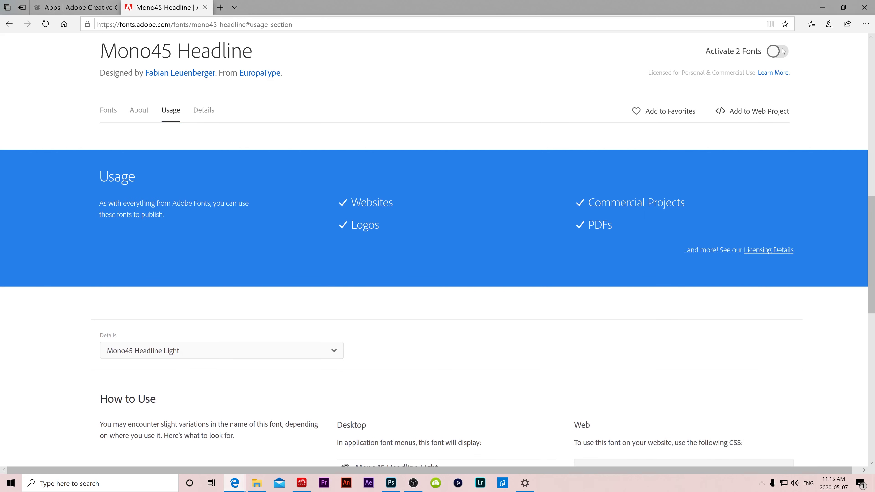
click(777, 51)
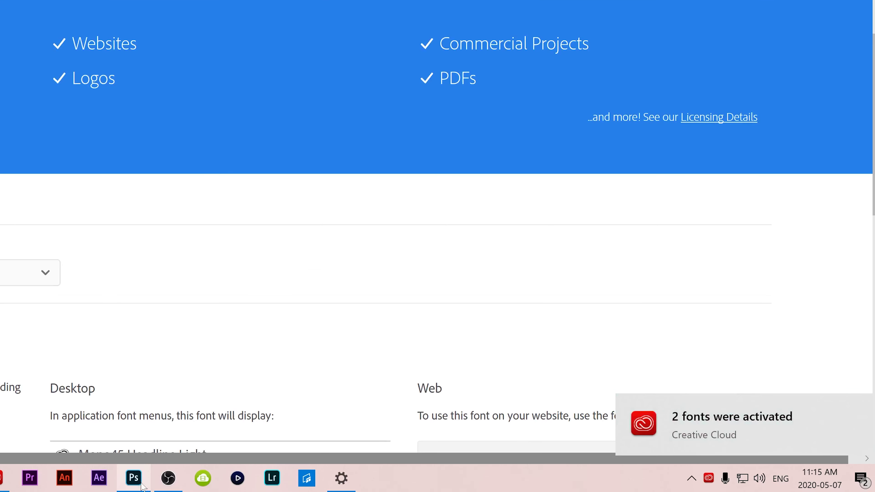
click(134, 478)
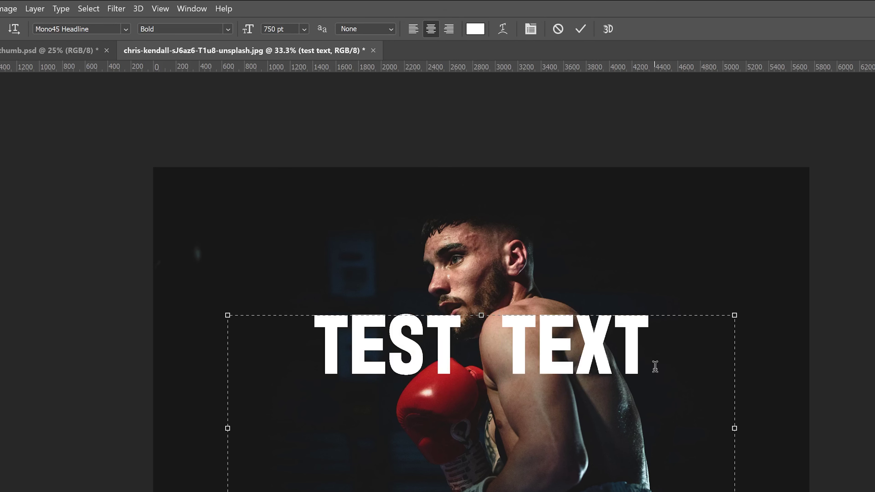
- Select TEST TEXT and confirm Light and Regular weights are listed, keeping Bold
drag(655, 366, 263, 362)
click(228, 30)
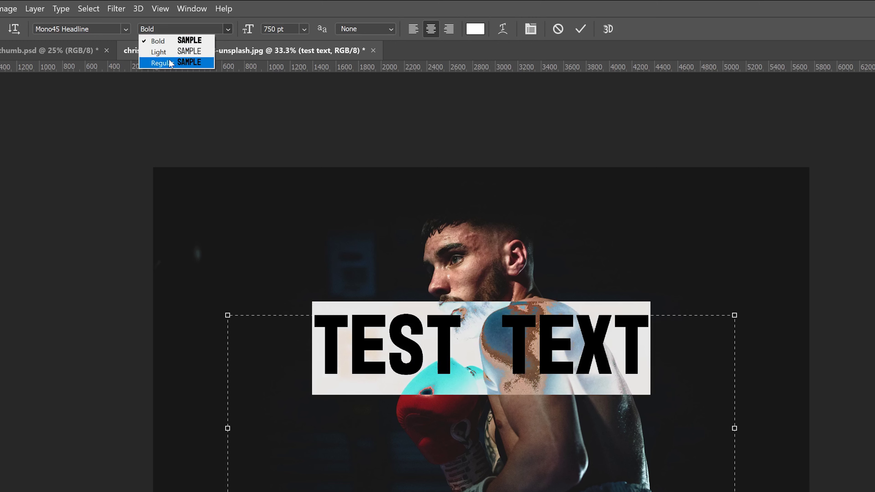
click(627, 165)
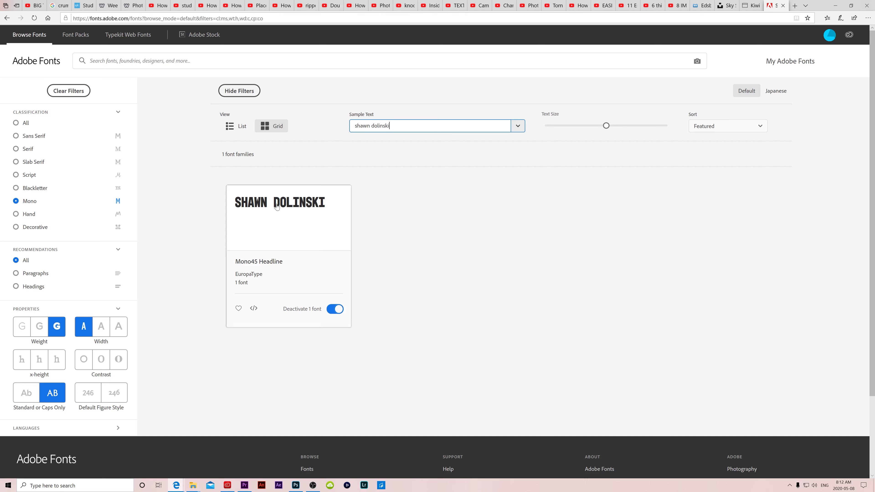
- Clear the filters and custom sample text, then view the Active Fonts list in My Adobe Fonts
click(72, 92)
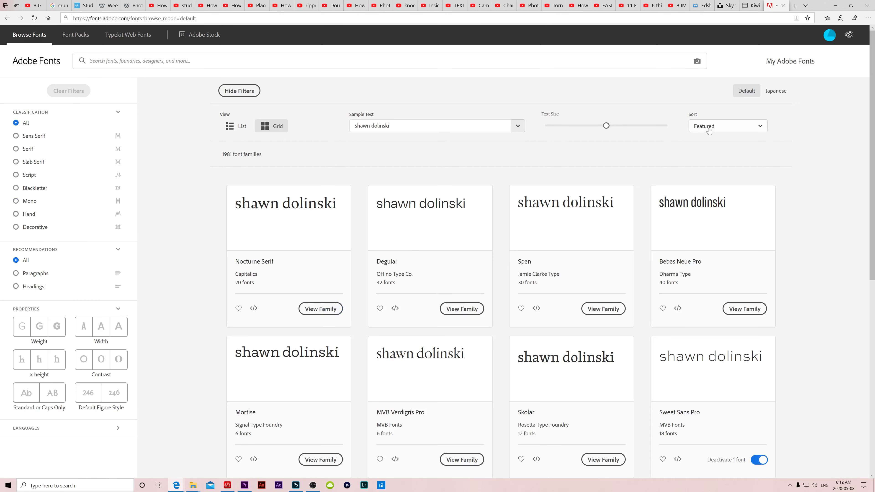
click(739, 91)
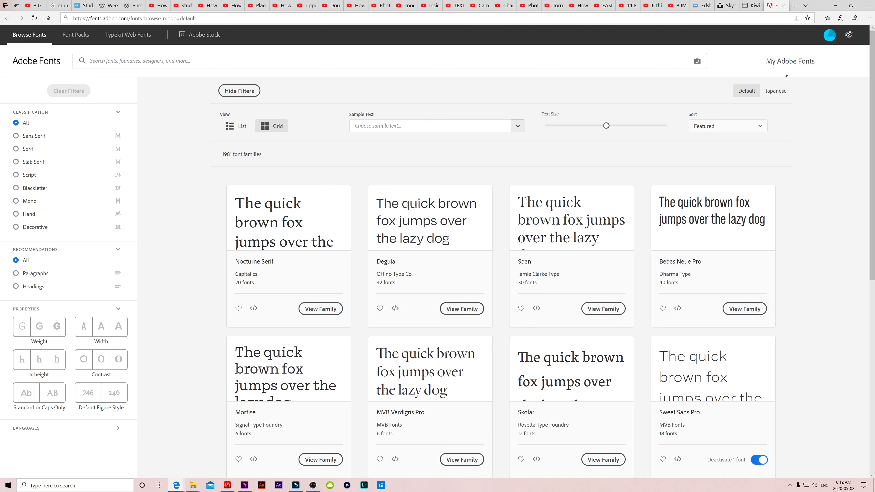
click(801, 64)
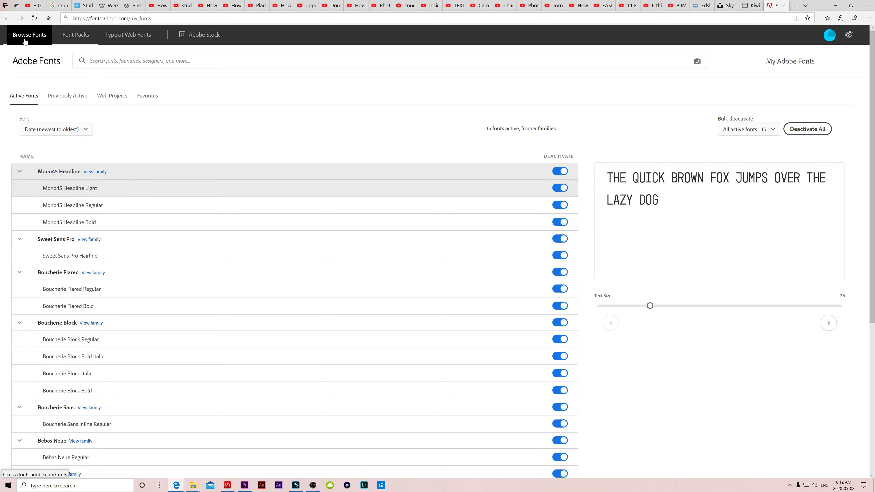
- Browse the Retro Glamping Font Pack's 8 fonts, from FenwayParkJF Regular to Henderson Slab Basic SemiBold
click(83, 36)
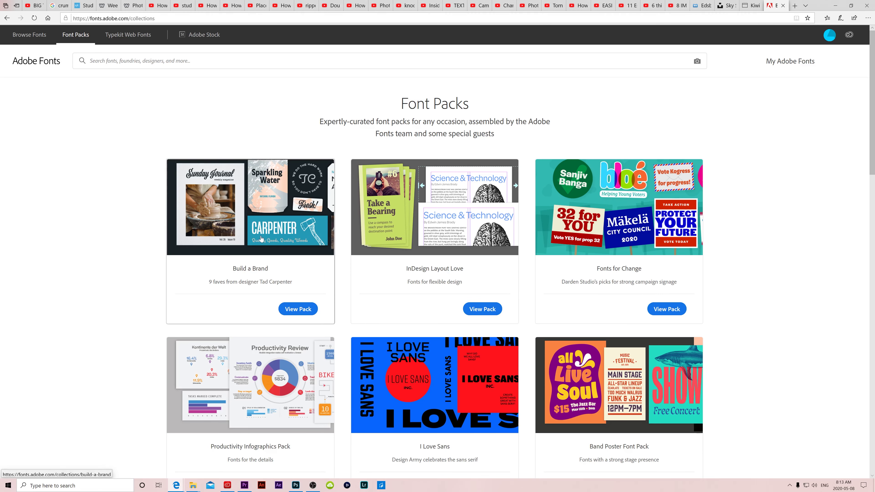
scroll(447, 241, down, 5)
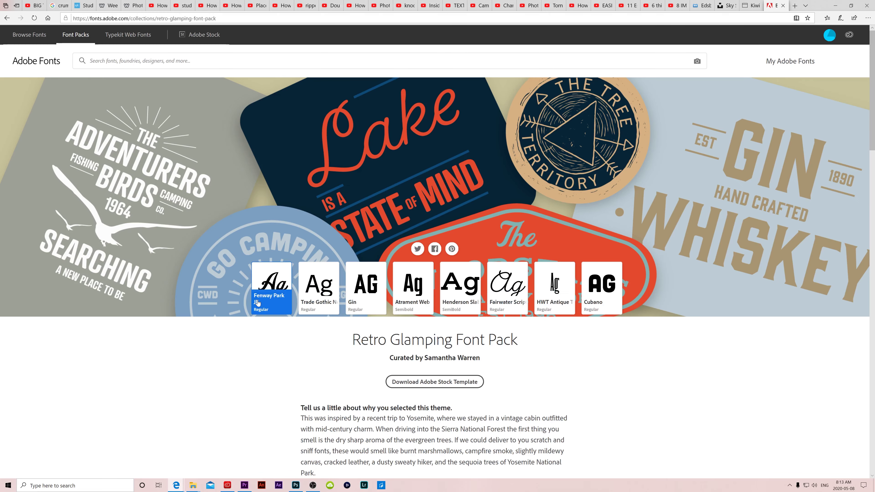
scroll(644, 307, down, 15)
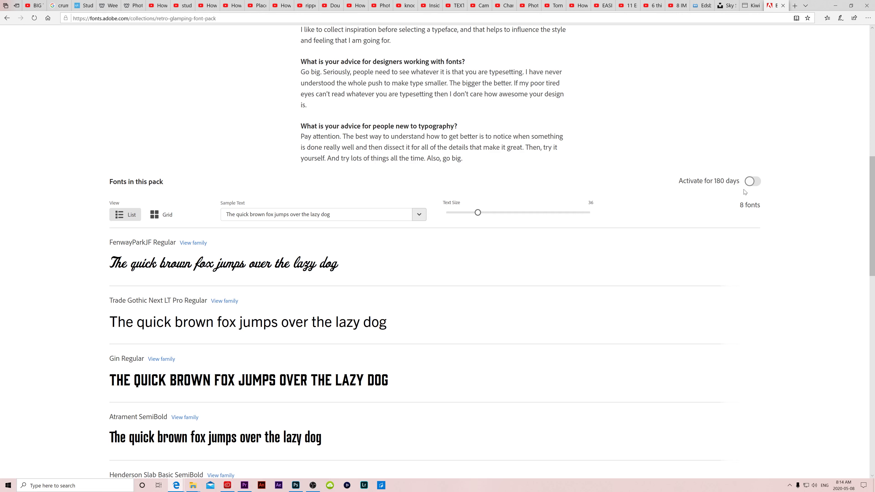
scroll(744, 192, down, 15)
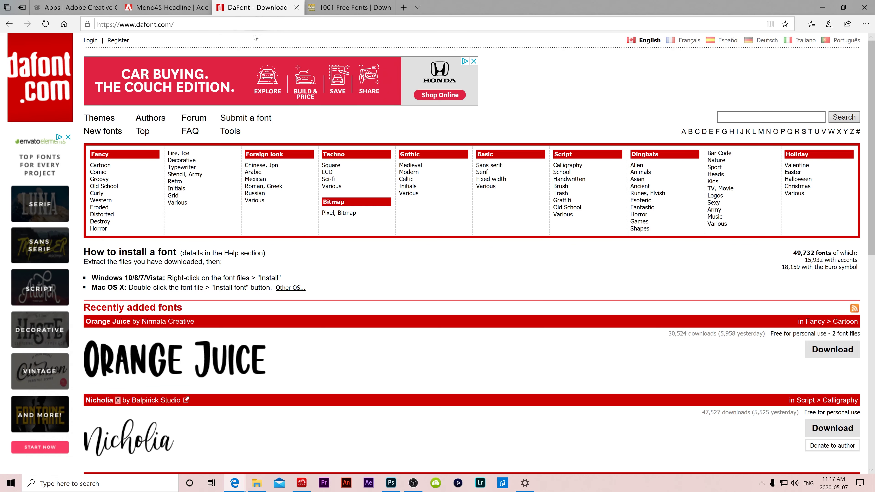
- Check 1001 Free Fonts, then scroll DaFont's Recently added fonts to Sweet Lavender
click(348, 7)
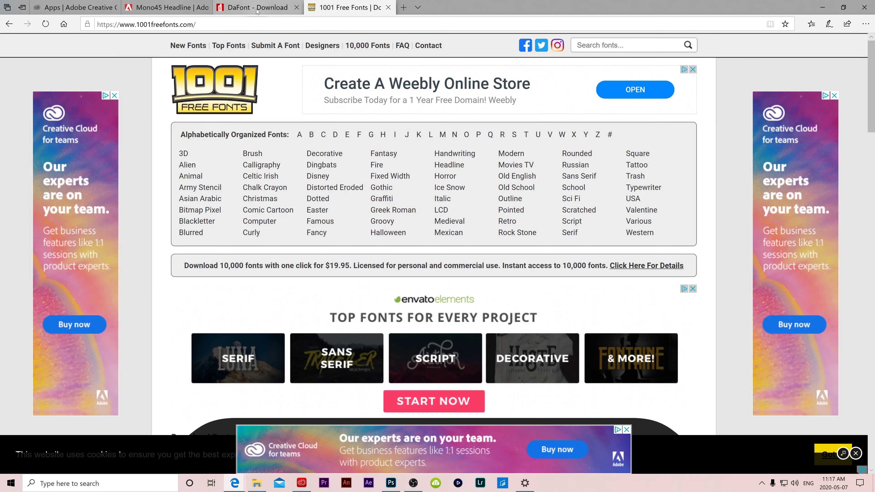
click(256, 7)
scroll(226, 336, down, 2)
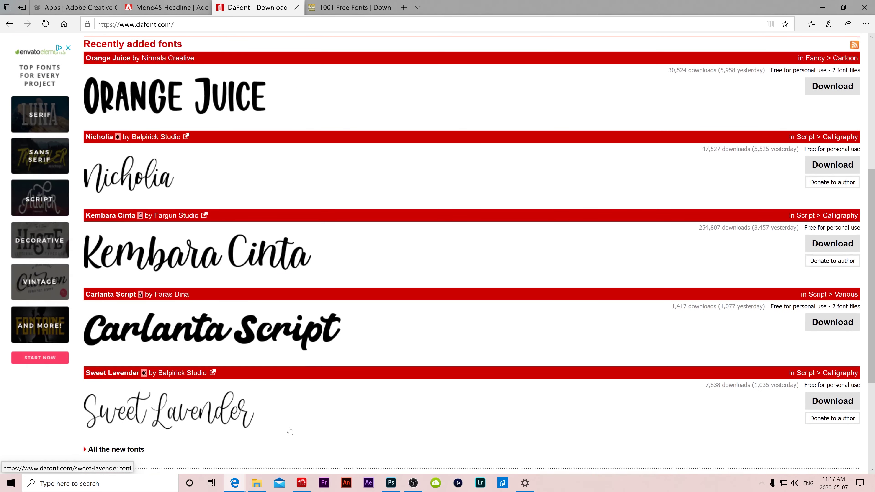
scroll(560, 340, down, 2)
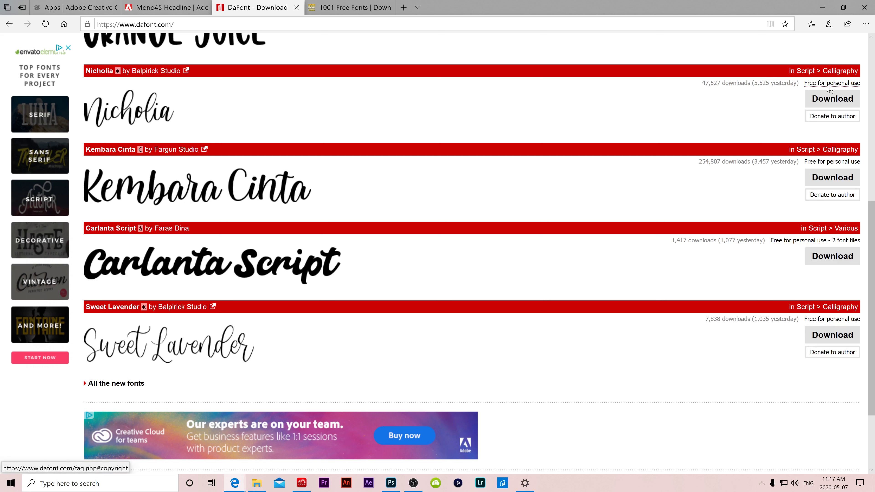
- Save sweet_lavender.zip to Desktop > Assets > fonts and open the downloaded zip
click(830, 335)
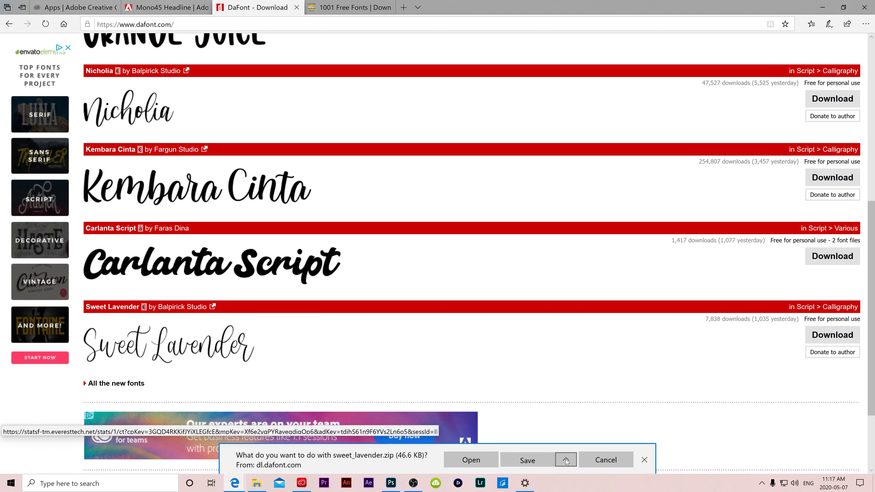
click(565, 459)
click(550, 444)
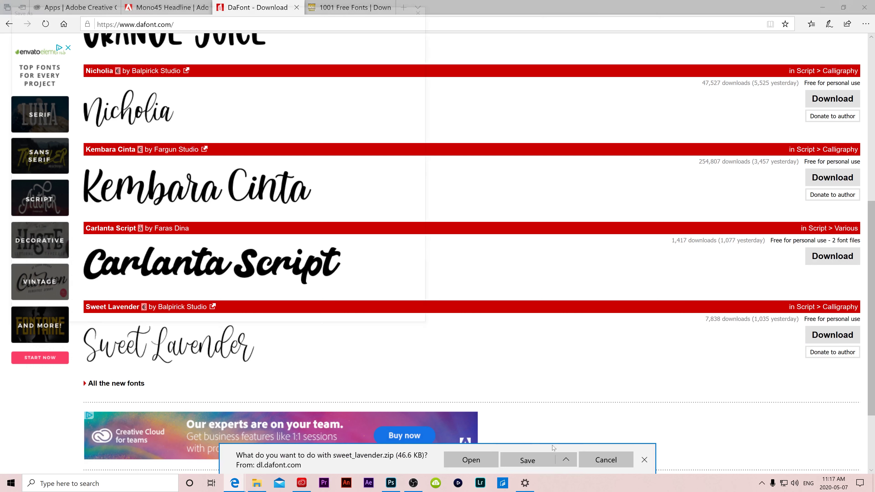
click(38, 184)
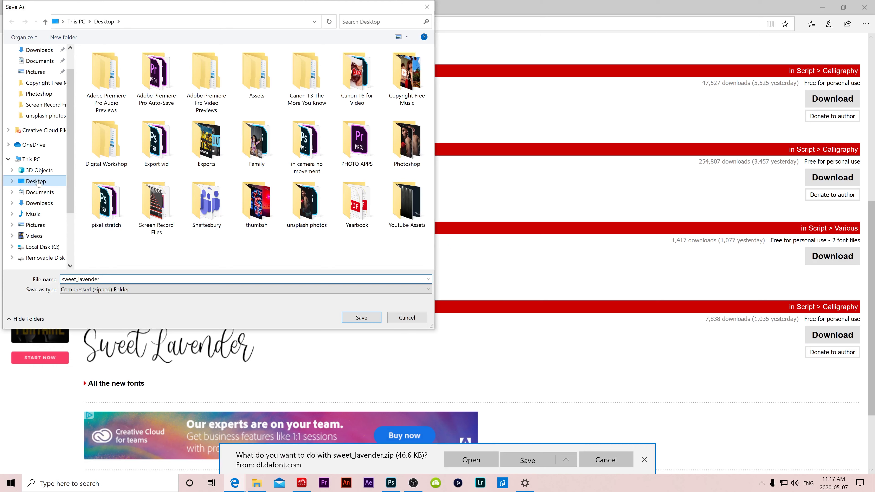
double_click(251, 73)
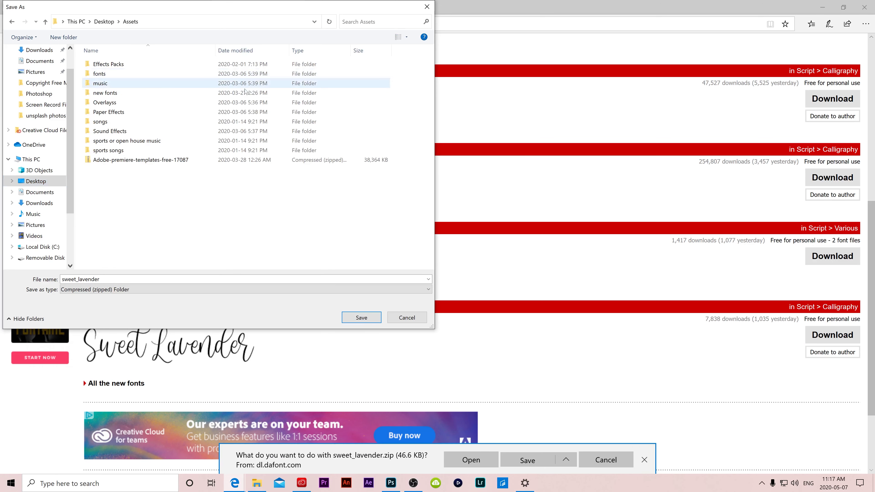
click(101, 75)
double_click(101, 75)
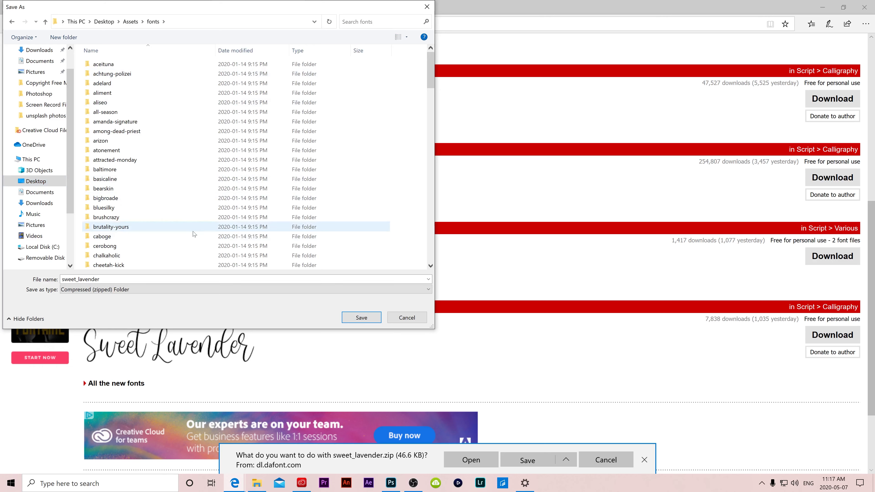
click(358, 320)
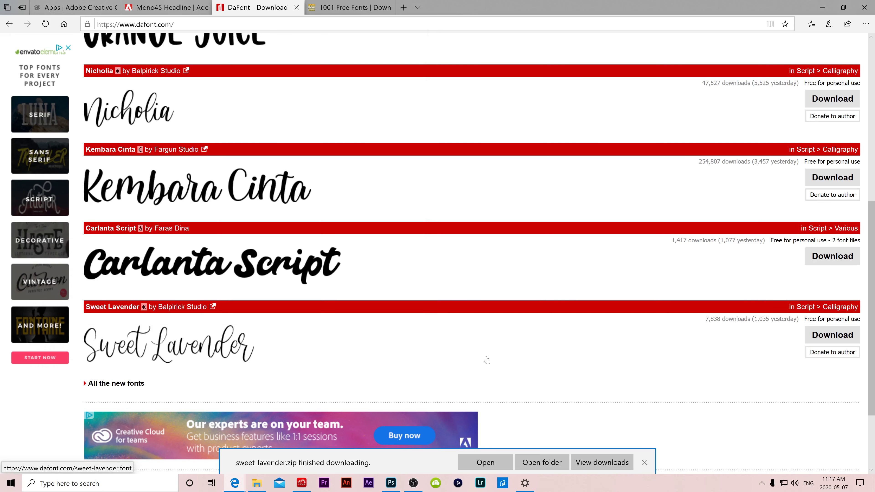
click(484, 463)
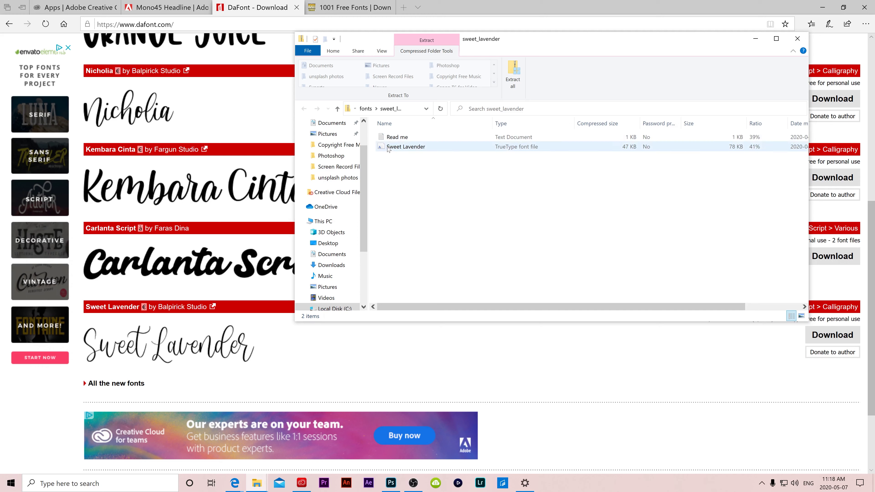
- Install the Sweet Lavender TrueType font from the zip, then return to Photoshop's boxer photo
double_click(405, 147)
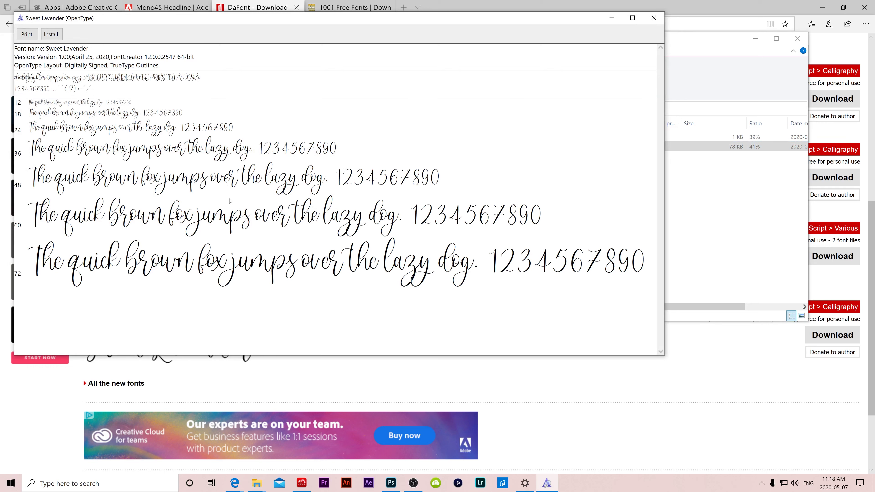
click(51, 34)
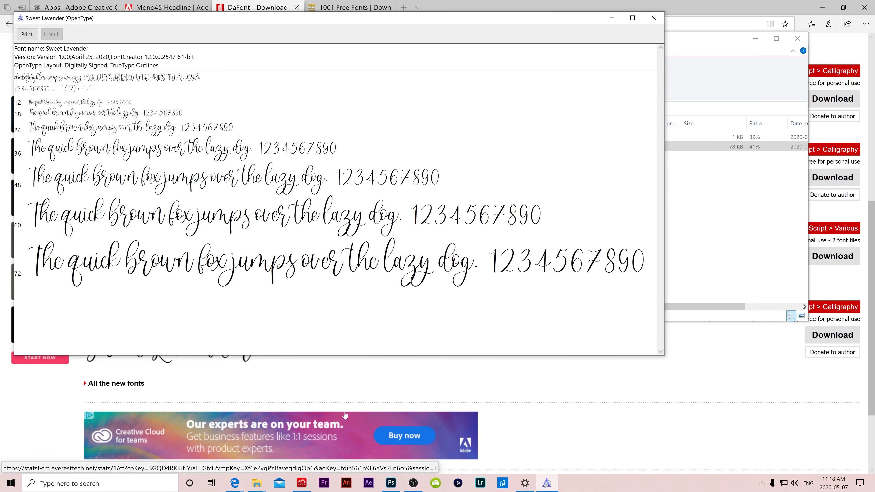
click(390, 483)
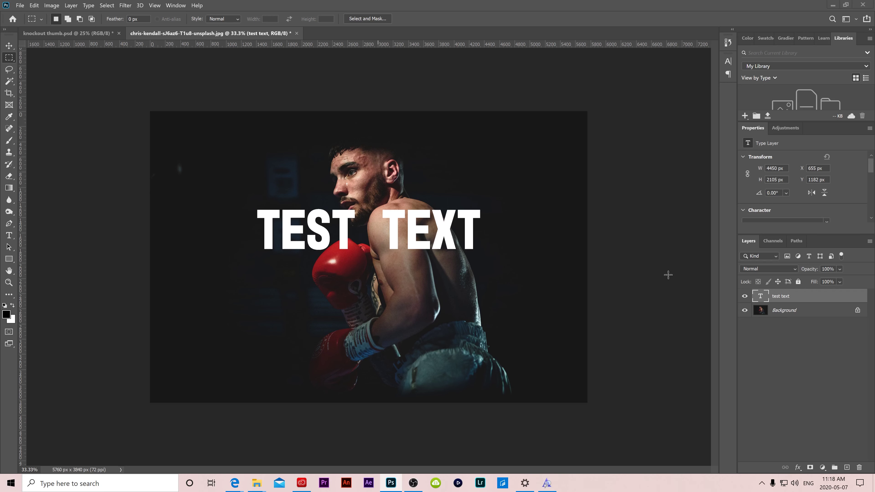
- Change the 'TEST TEXT' layer's font to Sweet Lavender and commit the edit
double_click(754, 296)
click(132, 19)
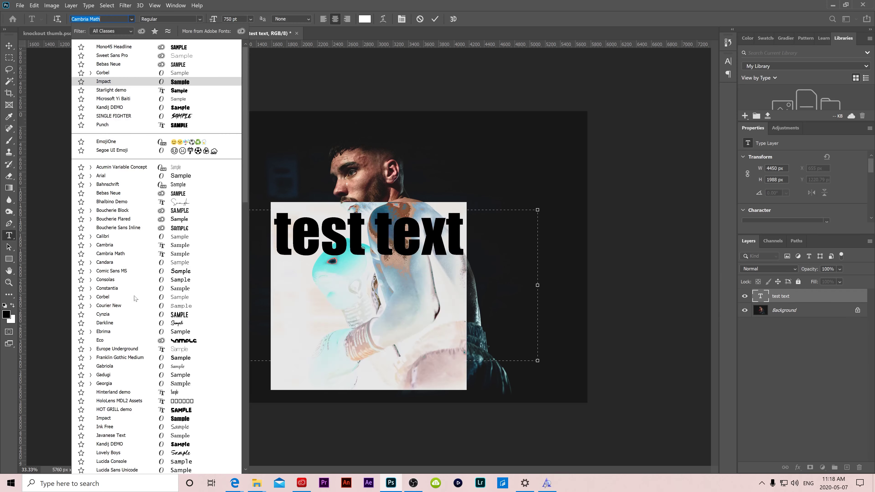
scroll(136, 298, up, 5)
scroll(137, 297, down, 12)
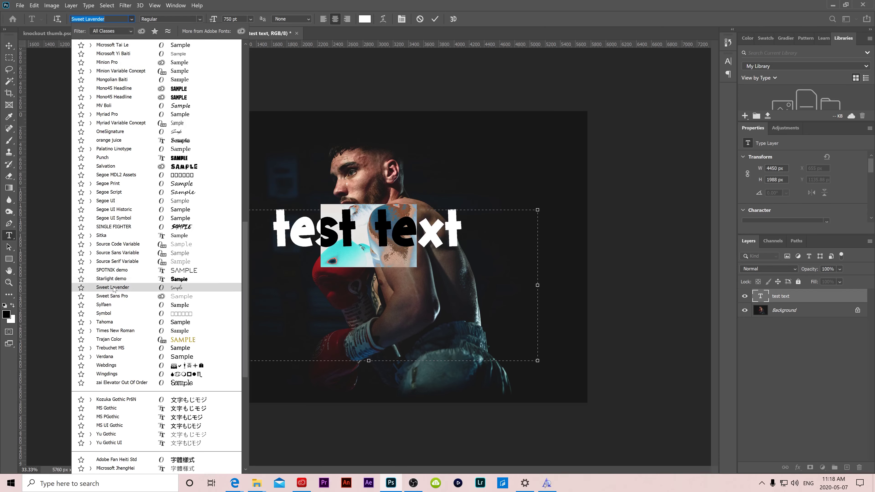
click(126, 287)
click(435, 230)
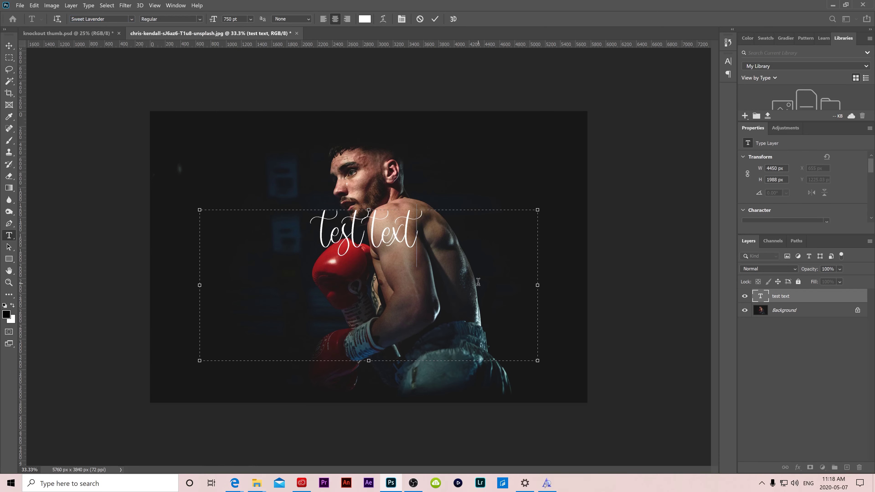